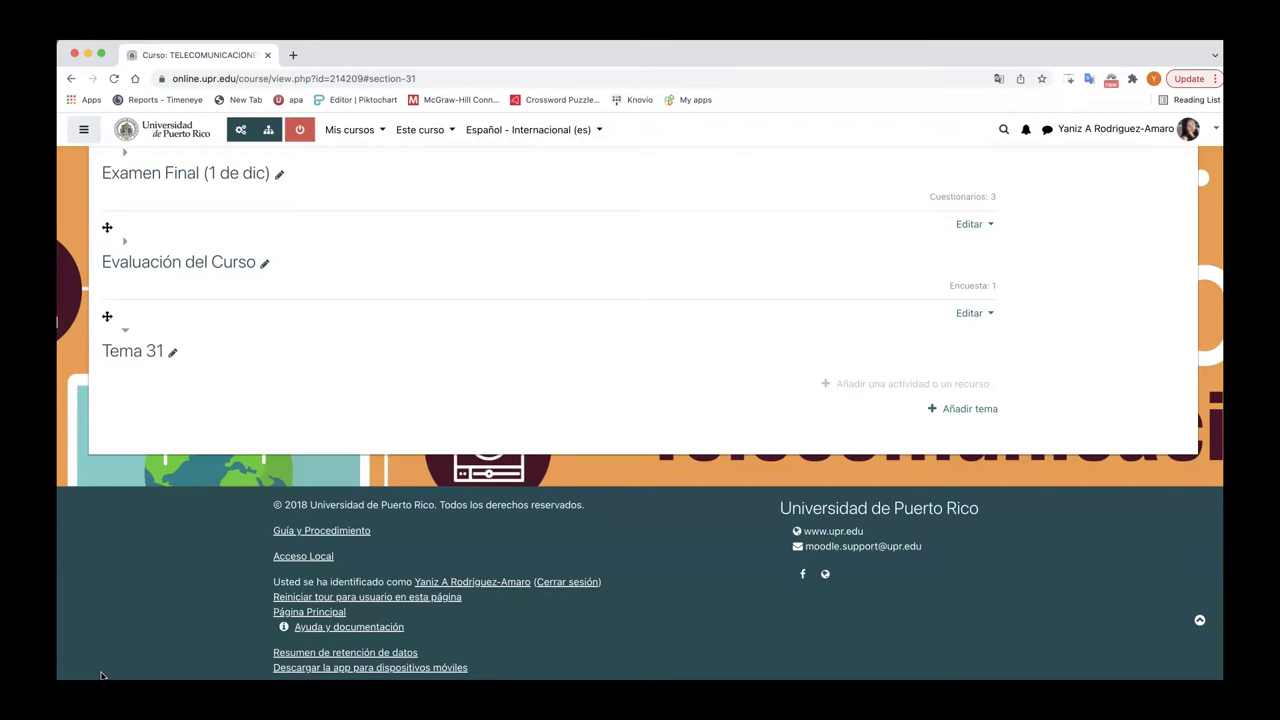
- Add a Contenido interactivo activity to Tema 31, using the Fill in the Blanks content type
click(841, 383)
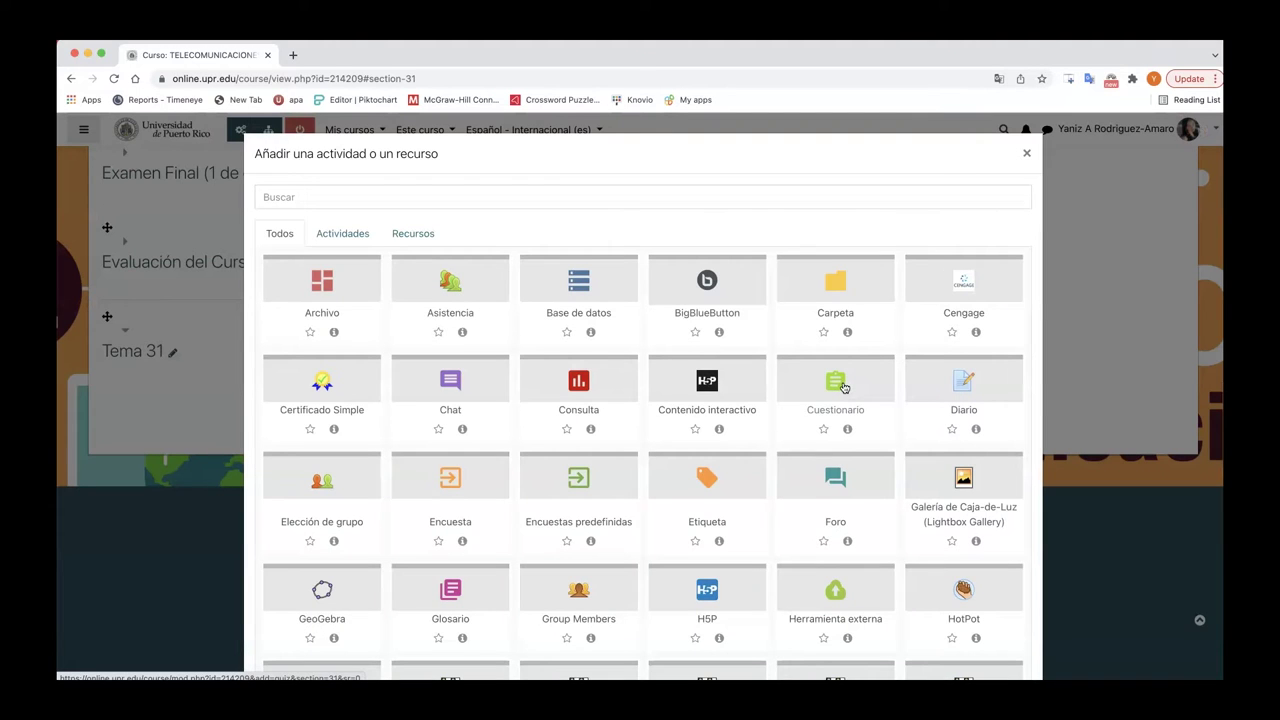
click(717, 383)
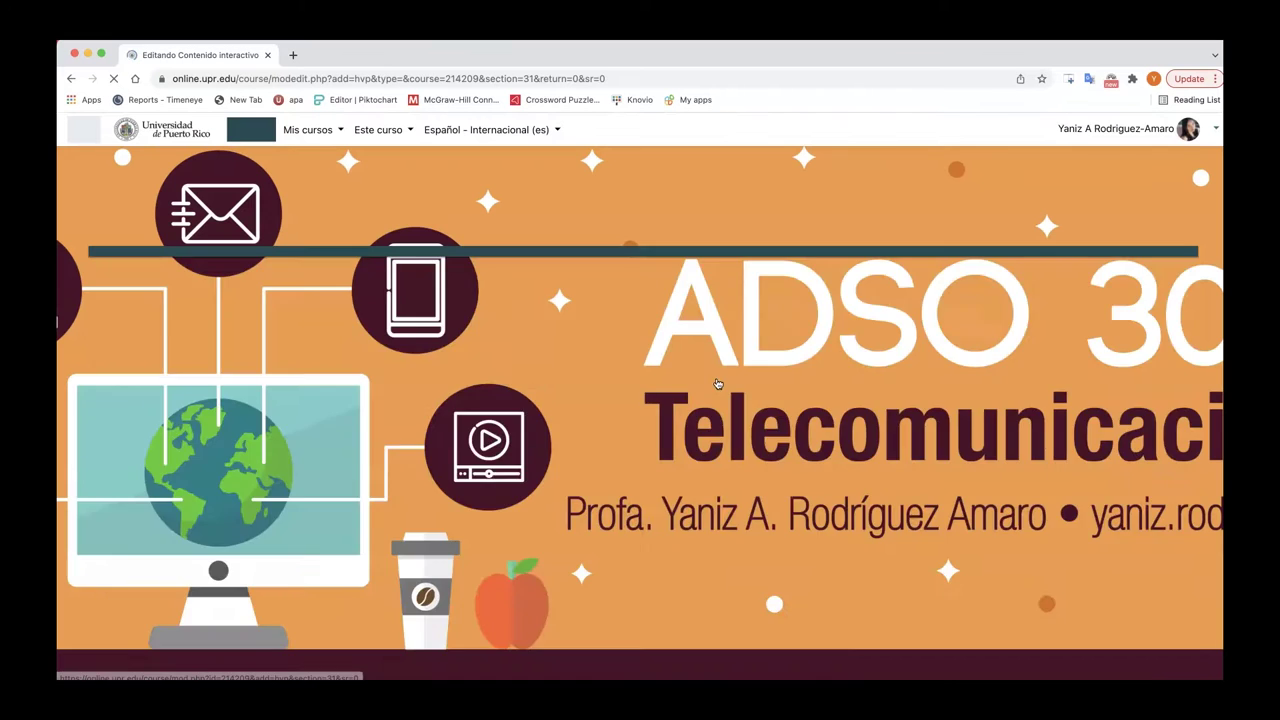
scroll(724, 468, down, 5)
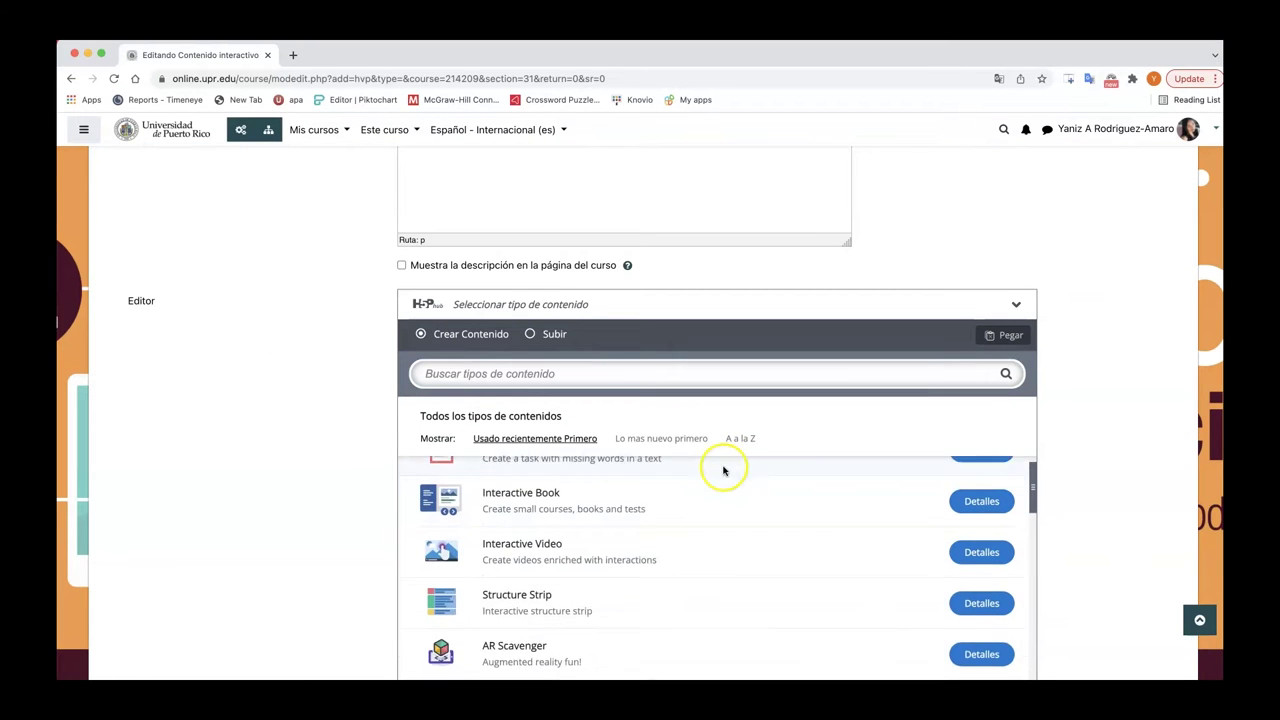
scroll(724, 471, up, 1)
scroll(724, 471, down, 1)
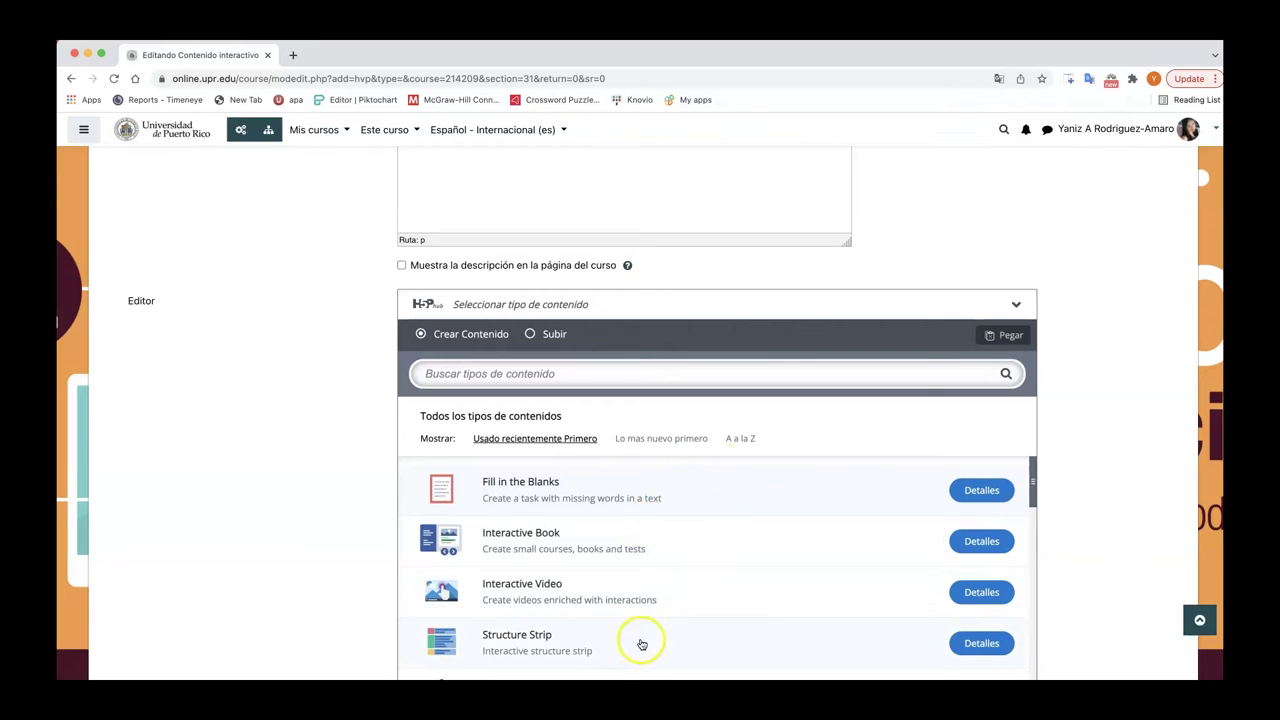
click(543, 493)
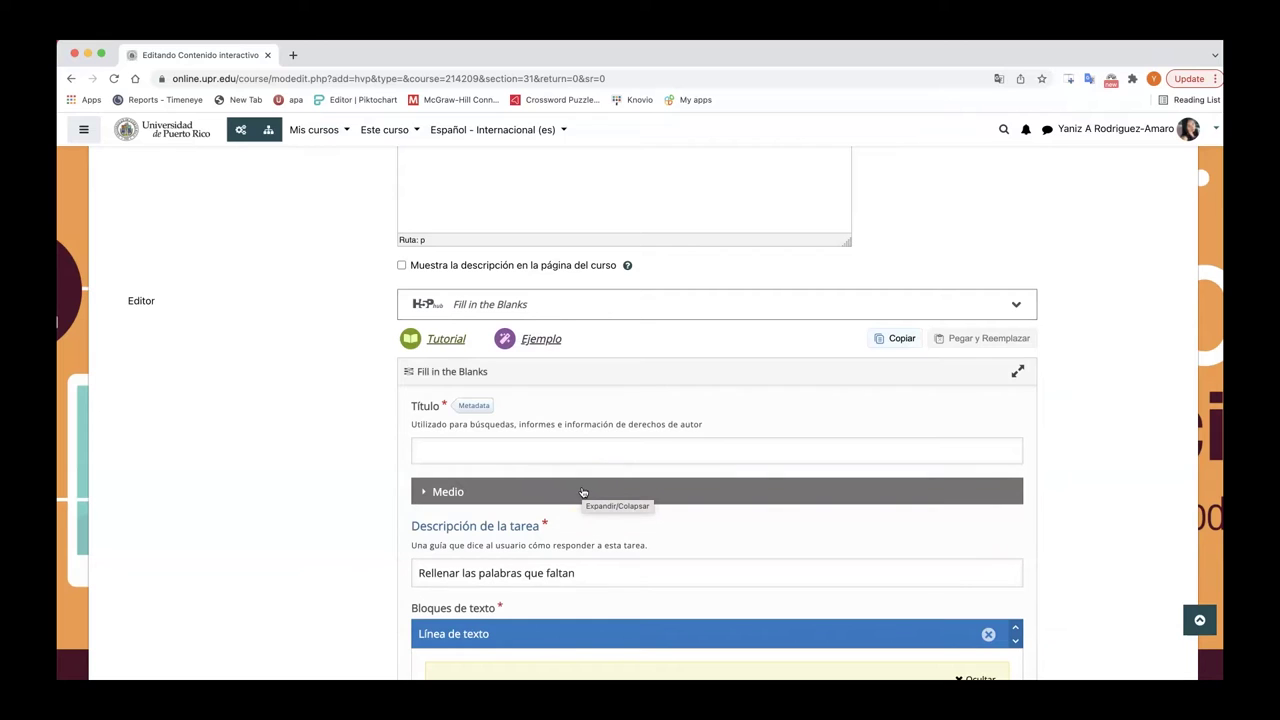
- Title the Fill in the Blanks content "Ejemplo"
click(574, 460)
click(571, 451)
click(520, 485)
- Enter the "Localización" text in the text block with asterisks around Mar Caribe, Océano Atlántico, República Dominicana, Islas Vírgenes Británicas and Islas Vírgenes
scroll(643, 520, down, 3)
click(593, 421)
scroll(583, 474, down, 3)
scroll(583, 474, down, 5)
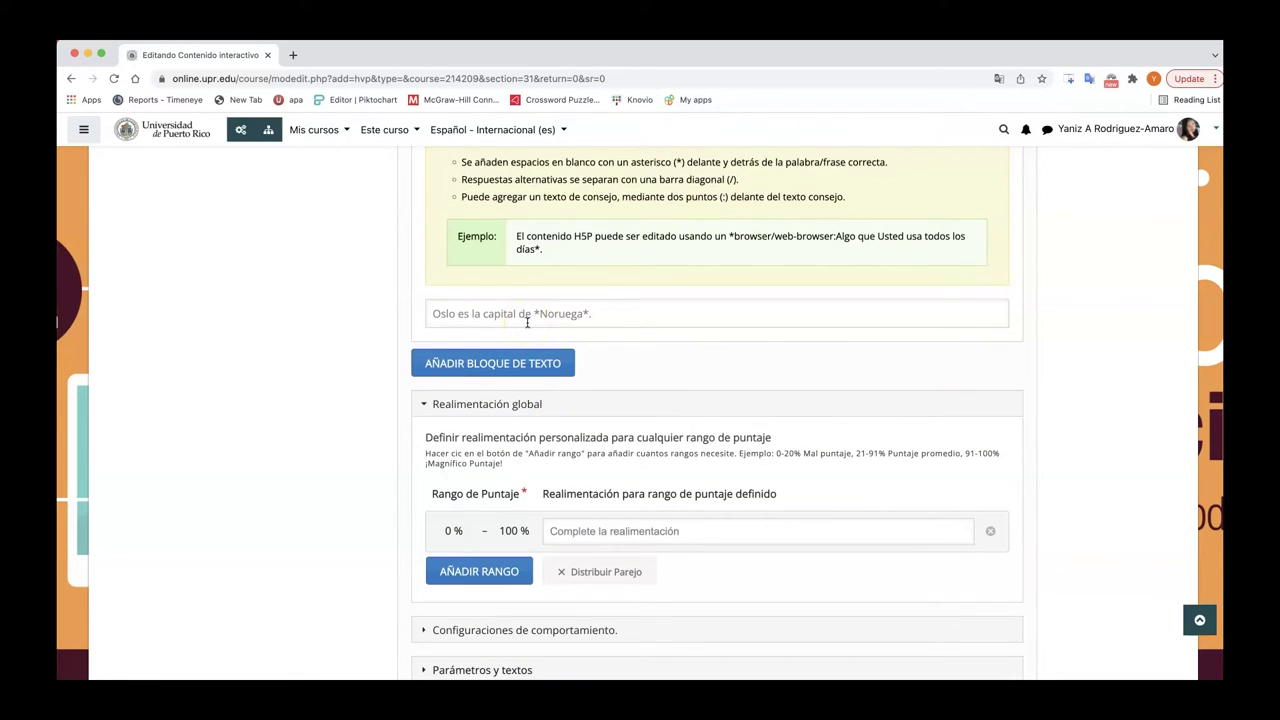
click(527, 317)
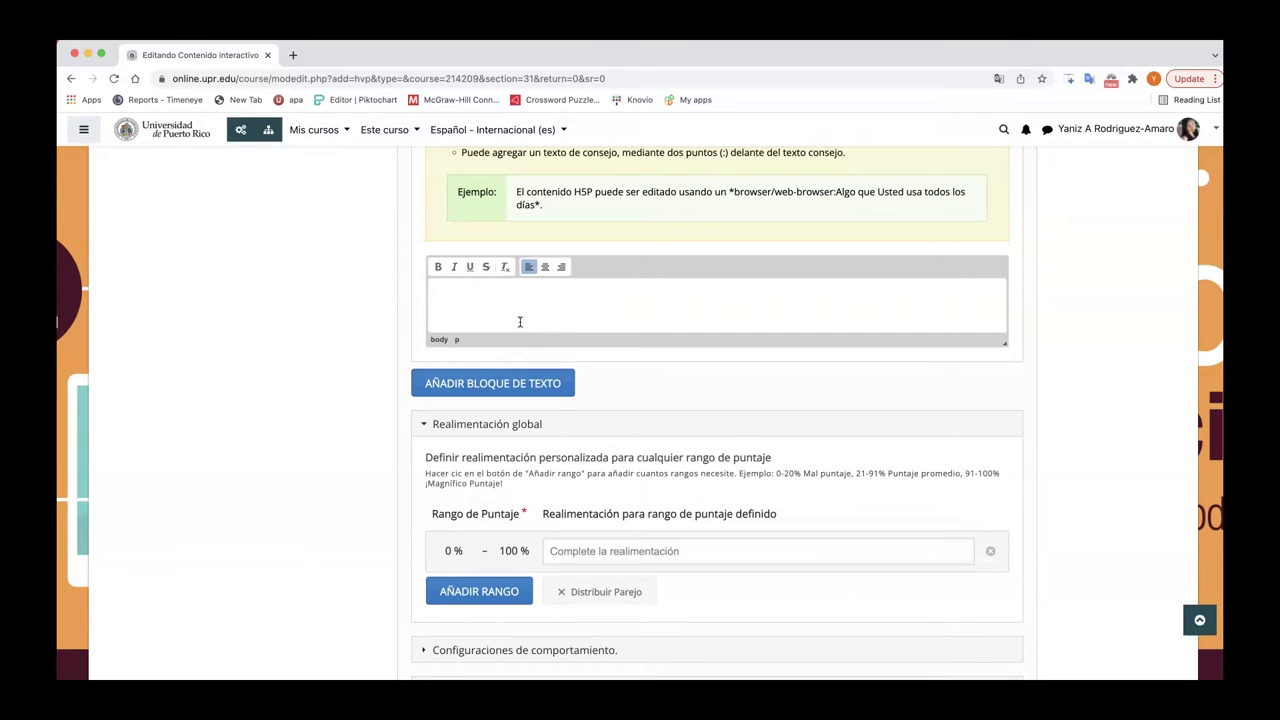
text(Localización: Entre el *Mar Caribe* y el *Océano Atlántico*. Al este de la *República Dominicana*, al oeste de las *Islas Vírgenes Británicas* y al noroeste de las *Islas Vírgenes* de los Estados Unidos.)
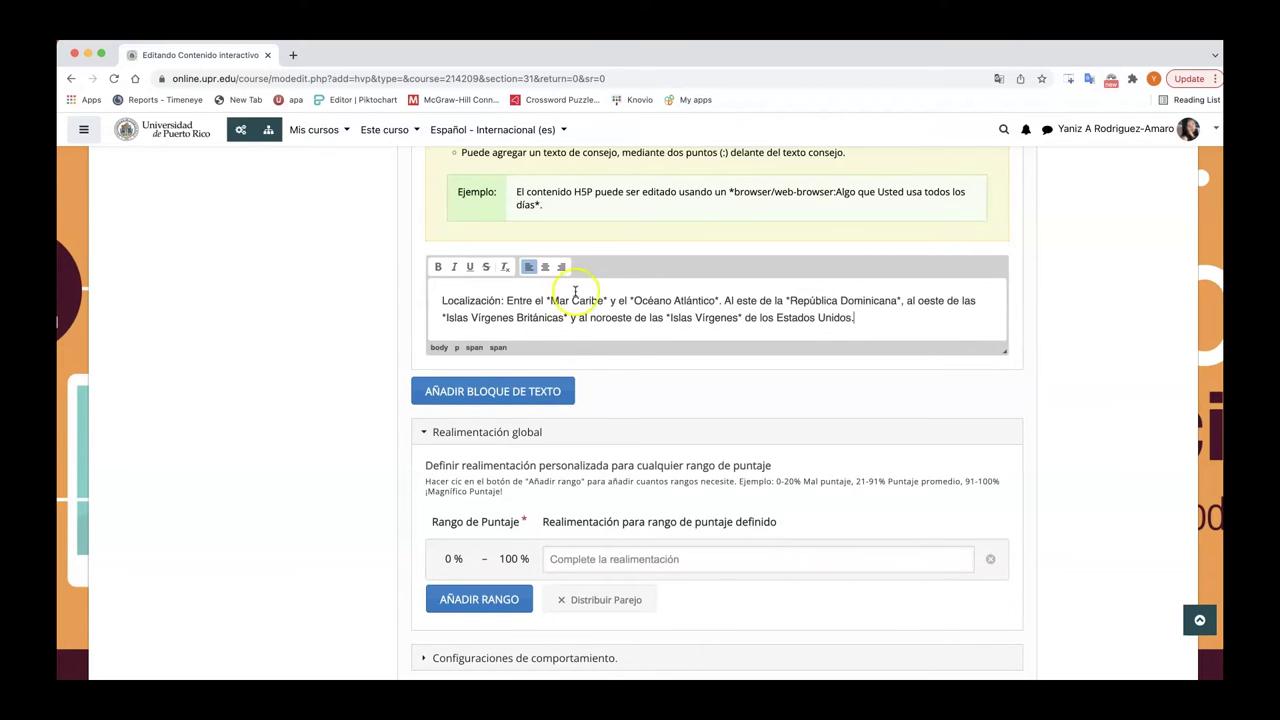
- Review the instructions for marking blanks in the text, along with the global feedback and behavior settings
scroll(586, 277, up, 1)
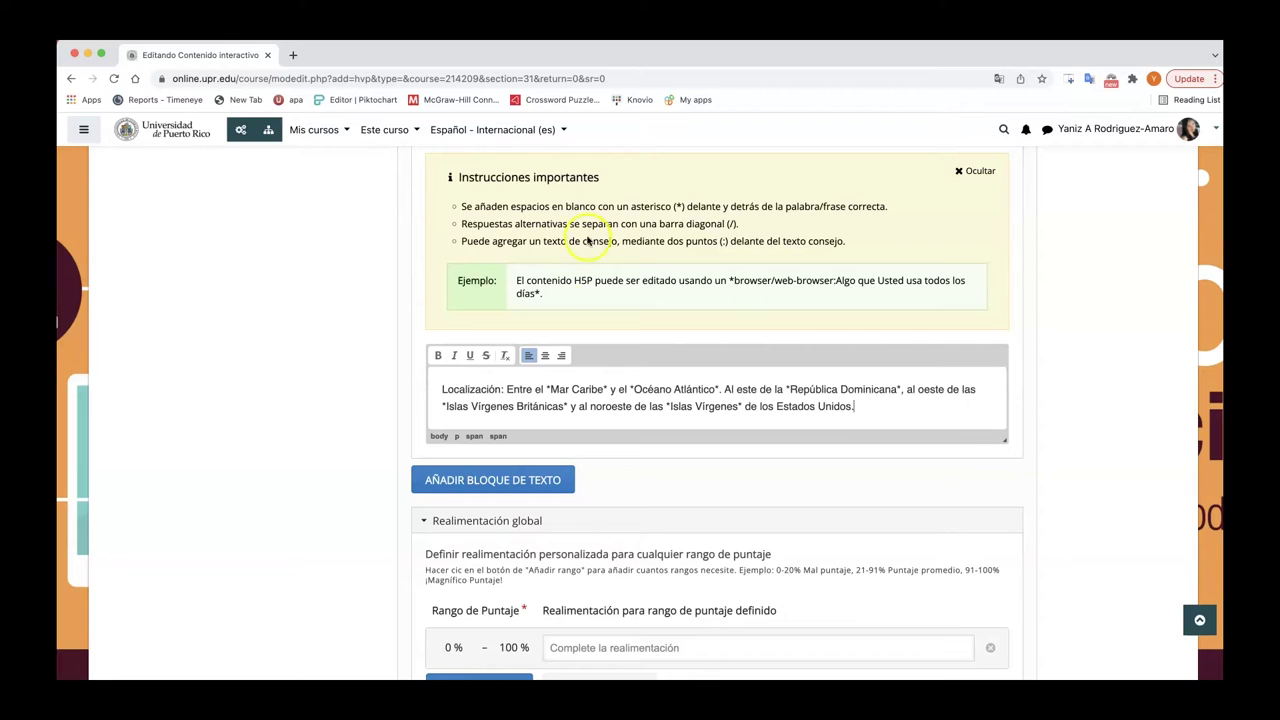
scroll(577, 385, down, 1)
scroll(577, 383, down, 2)
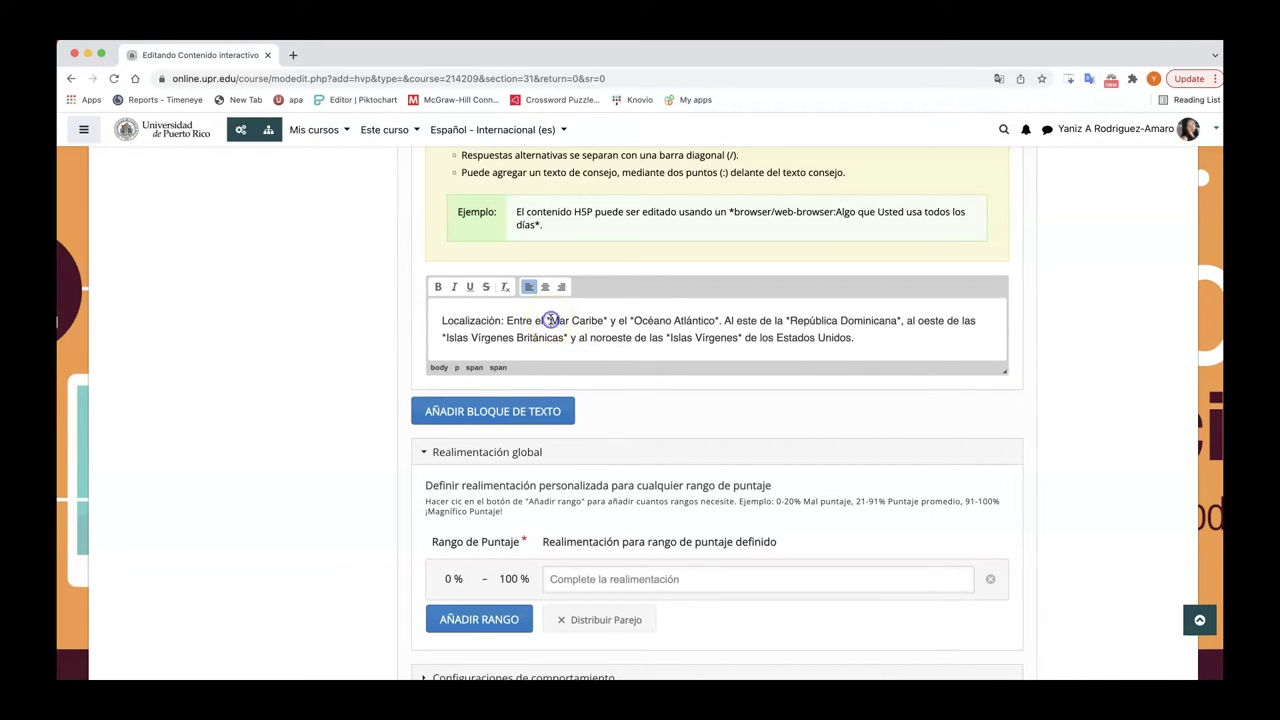
click(608, 320)
scroll(617, 405, down, 3)
scroll(619, 405, down, 1)
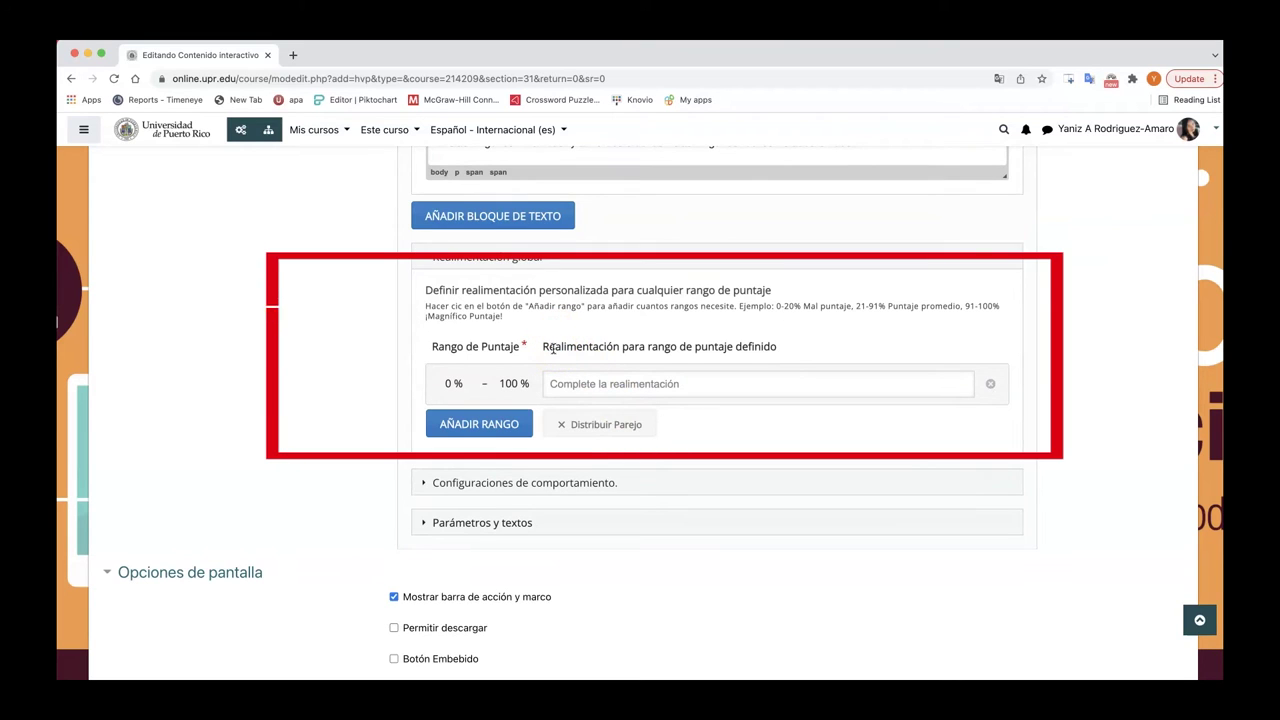
click(586, 390)
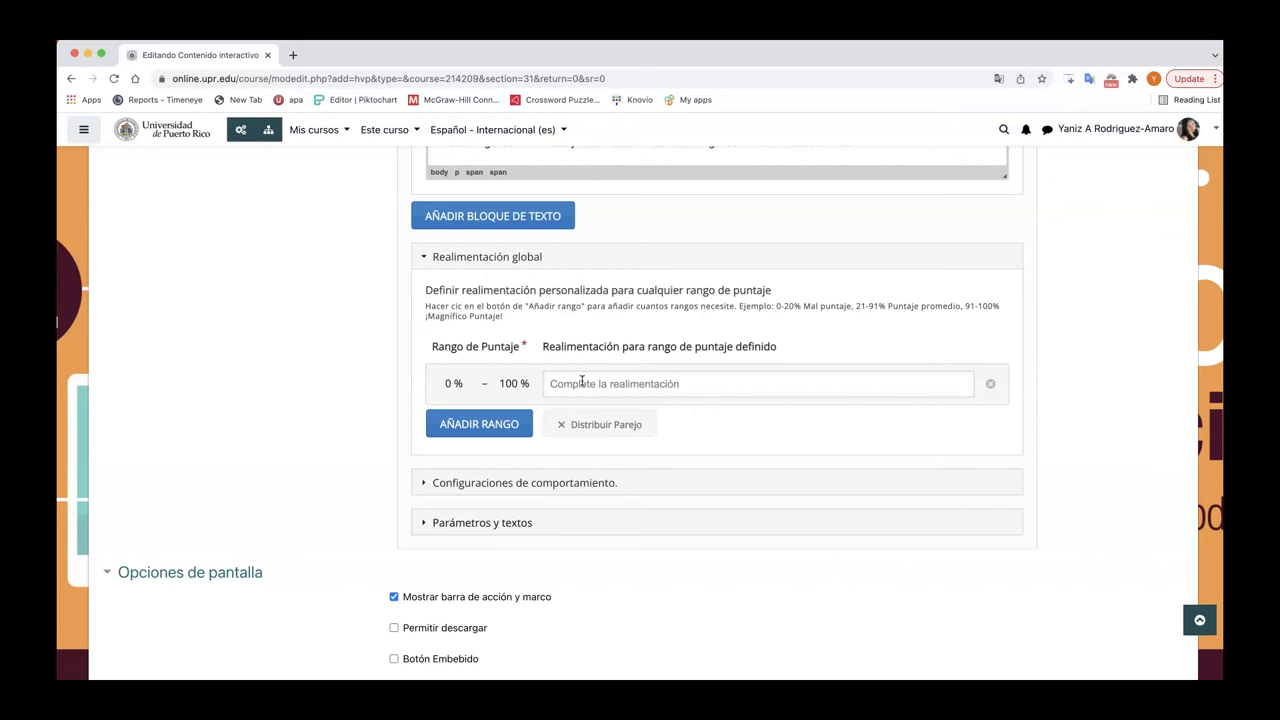
scroll(581, 381, down, 4)
click(424, 284)
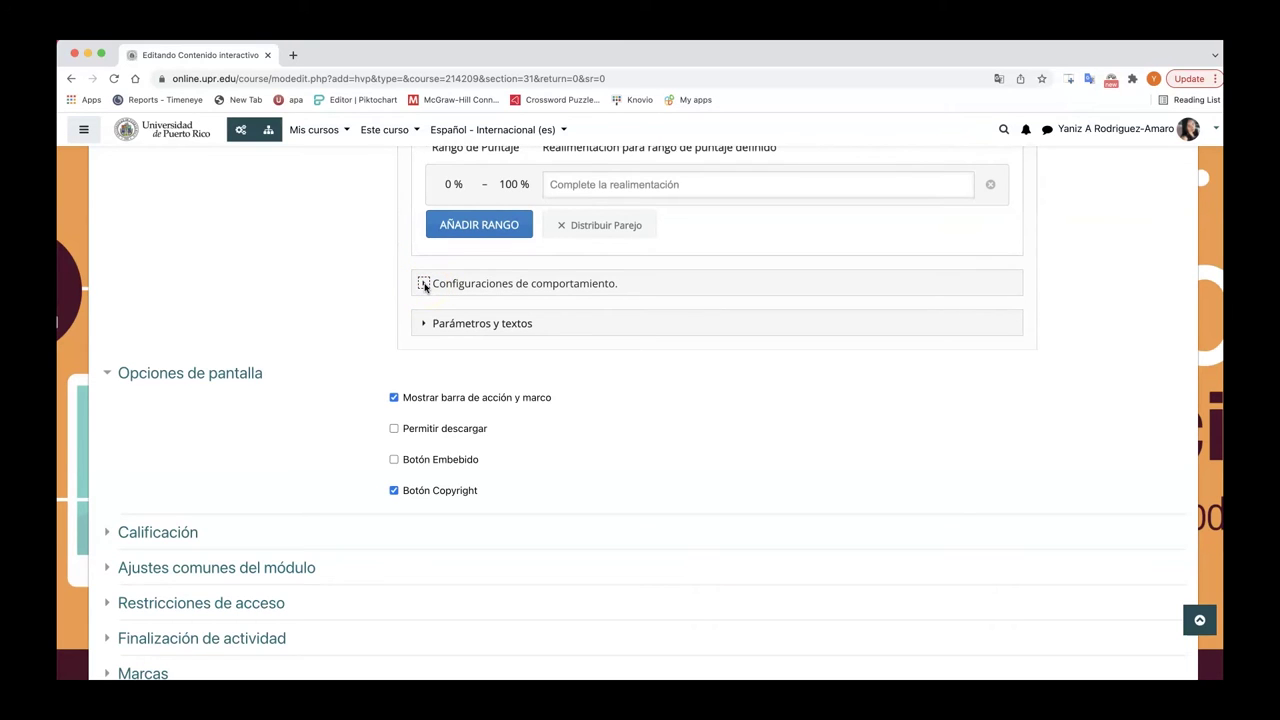
click(424, 284)
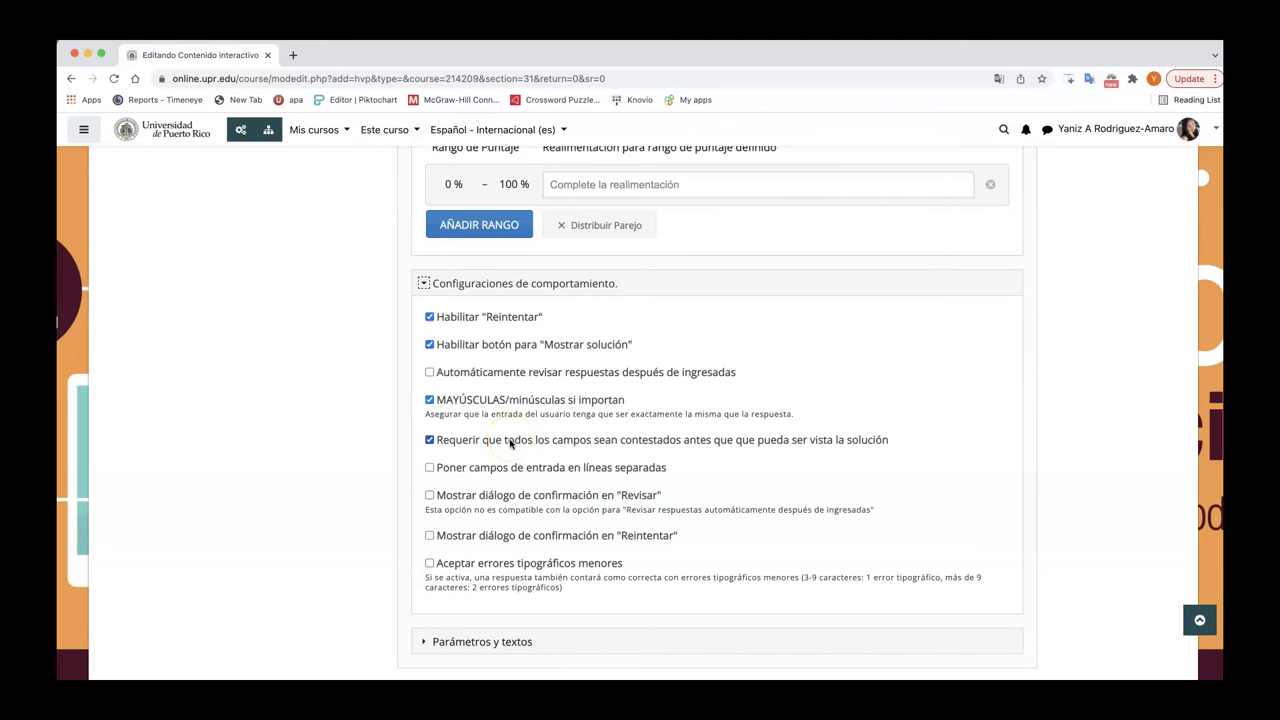
- Enable Permitir descargar and Botón Embebido in the activity's display options
scroll(523, 500, down, 10)
scroll(514, 491, up, 2)
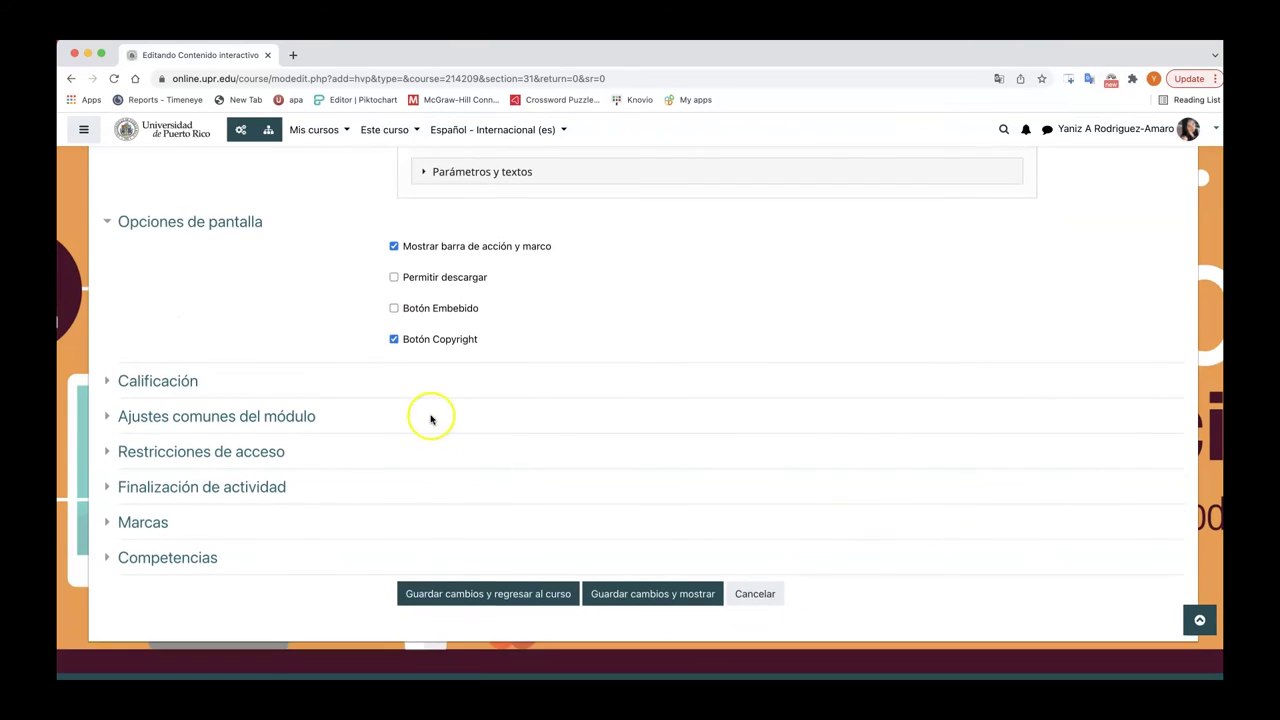
click(394, 283)
click(394, 313)
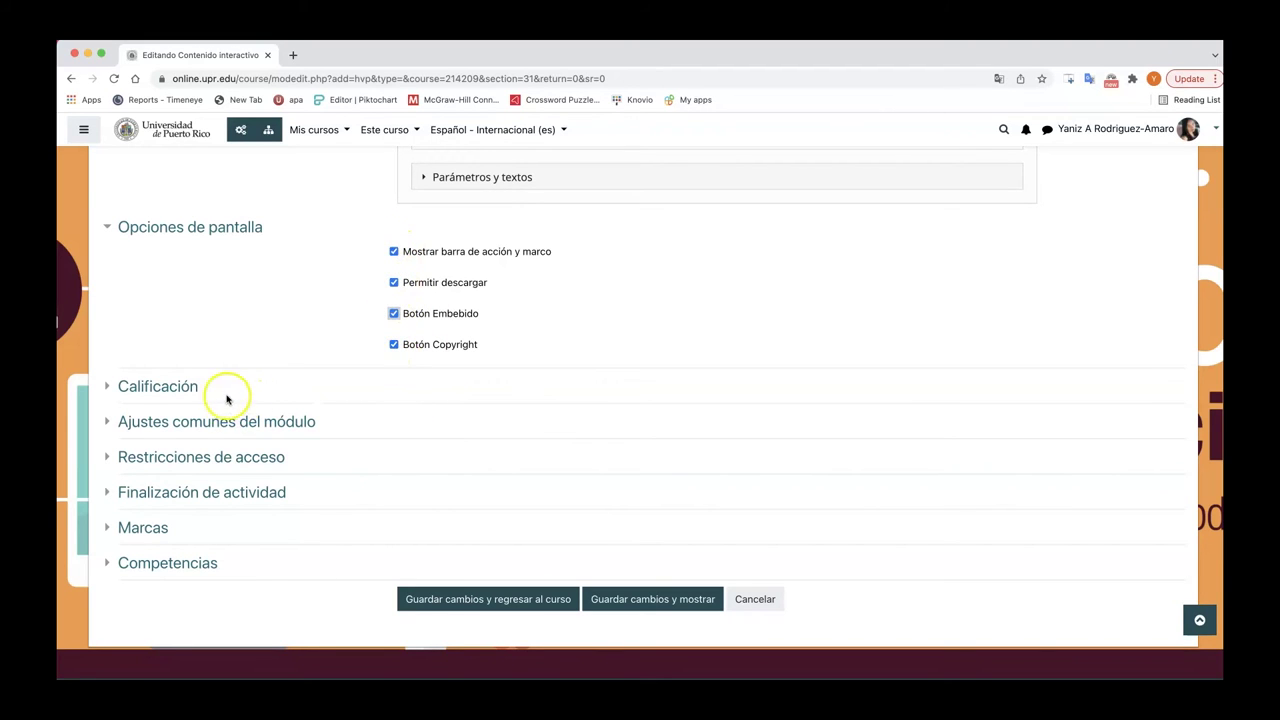
- Set the activity's Nota máxima to 0 and save the changes, displaying the activity
click(160, 387)
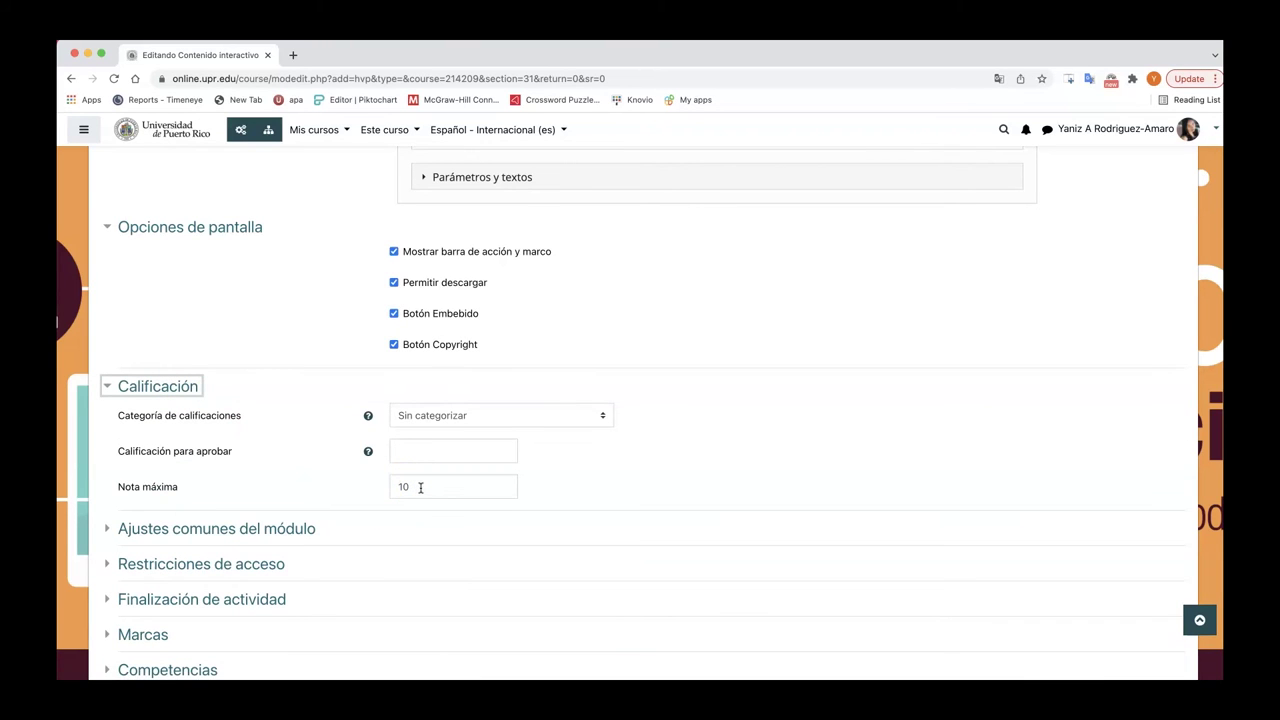
drag(420, 487, 392, 487)
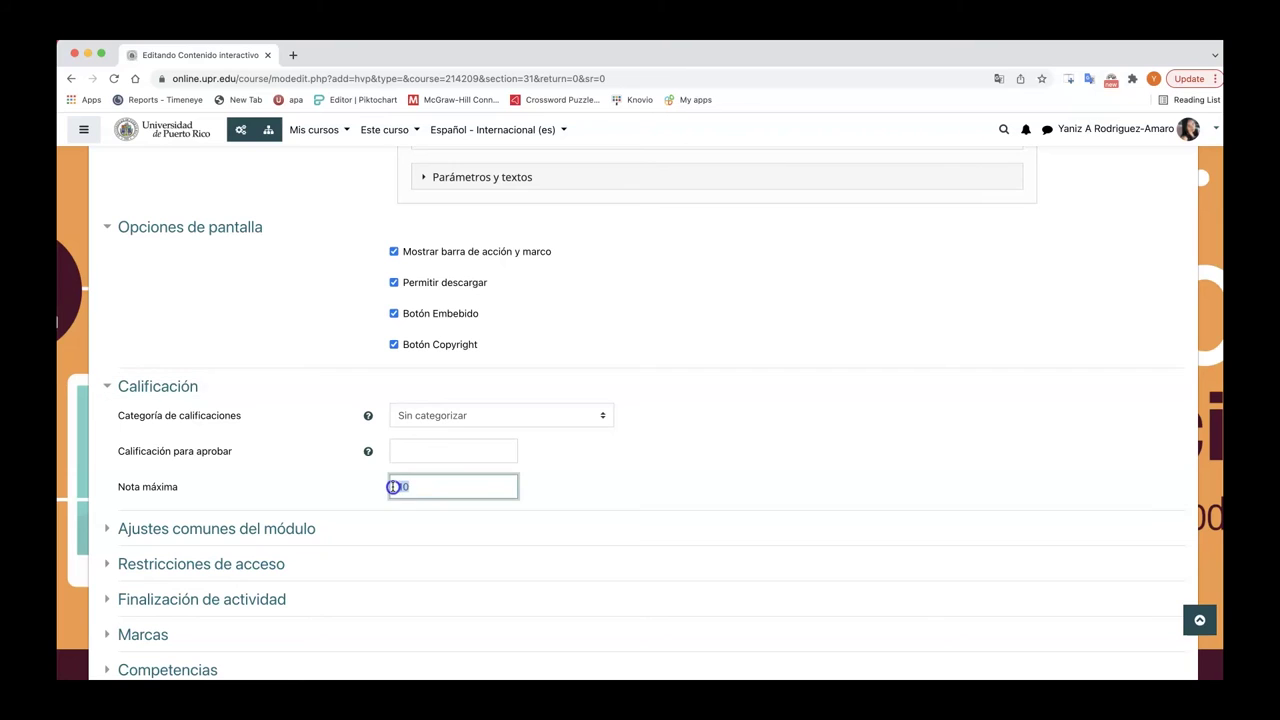
text(0)
scroll(409, 475, down, 5)
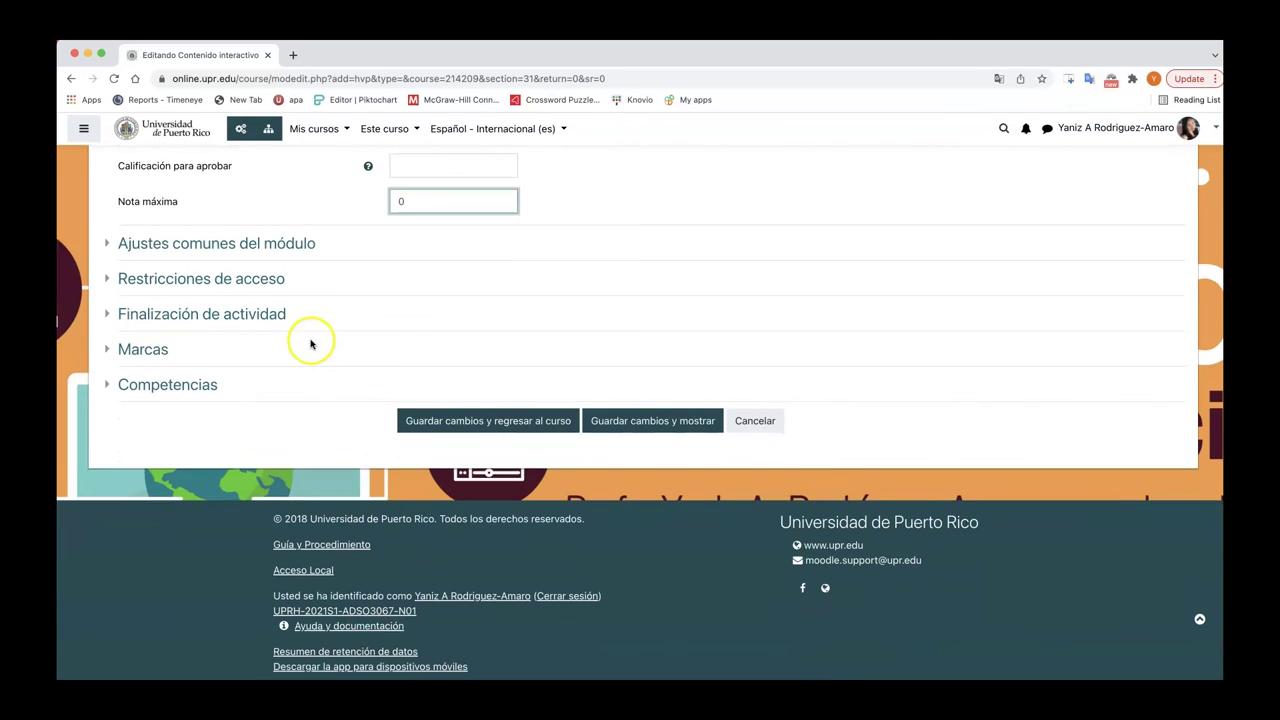
click(692, 428)
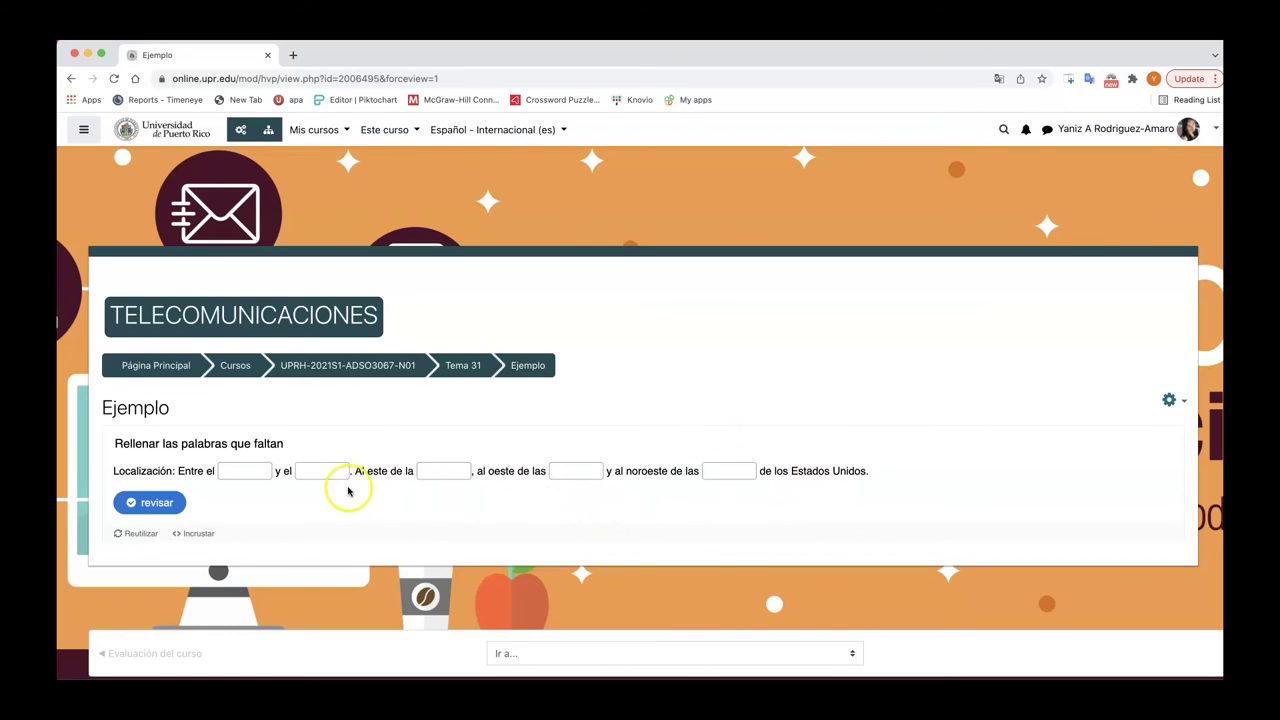
- Fill the five blanks in order with Mar Caribe, Oceano Atlántico, Islas Virgenes Britanicas, República Dominicas and Islas Vírgenes
click(257, 470)
text(Mar Caribe)
click(346, 471)
text(Oceano Atlántico)
click(493, 474)
text(Islas Virgenes Britanicas)
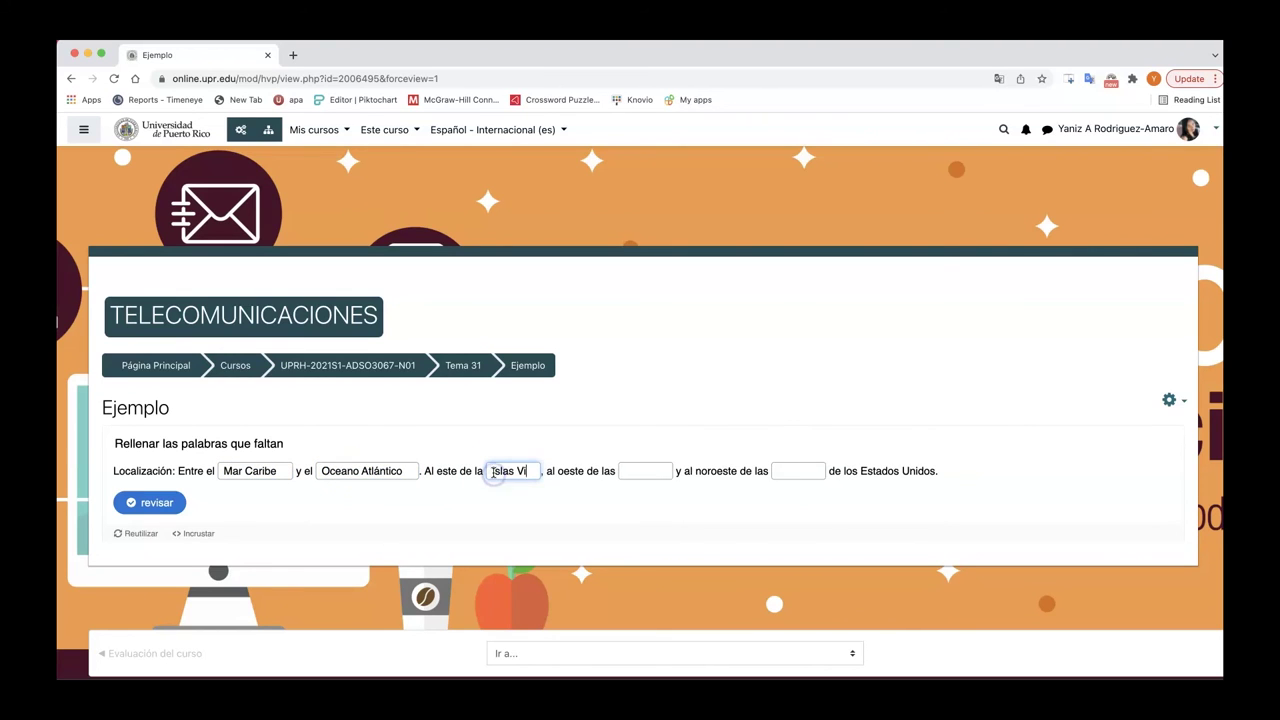
click(726, 472)
text(República Dominicas)
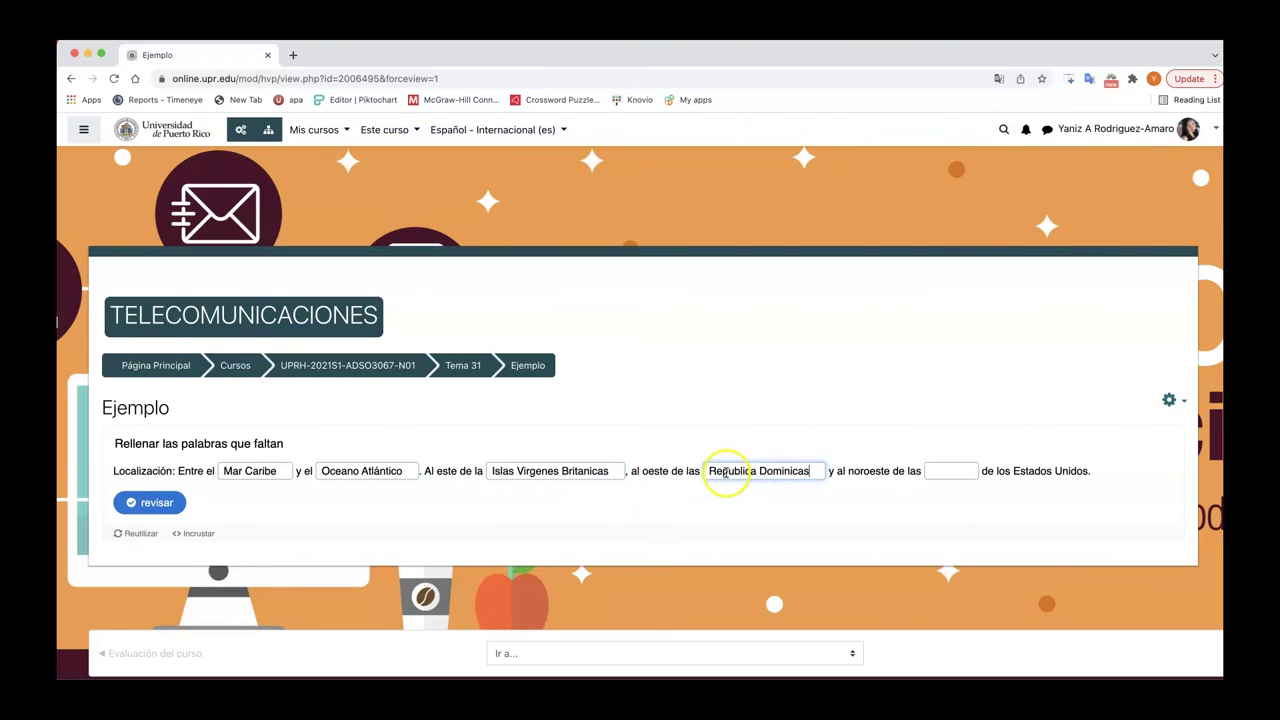
click(931, 470)
text(Islas Virgenes)
- Try the accented spelling "Océano Atlántico" in the second blank and restore "Oceano Atlántico"
click(340, 470)
key(BackSpace)
text(é)
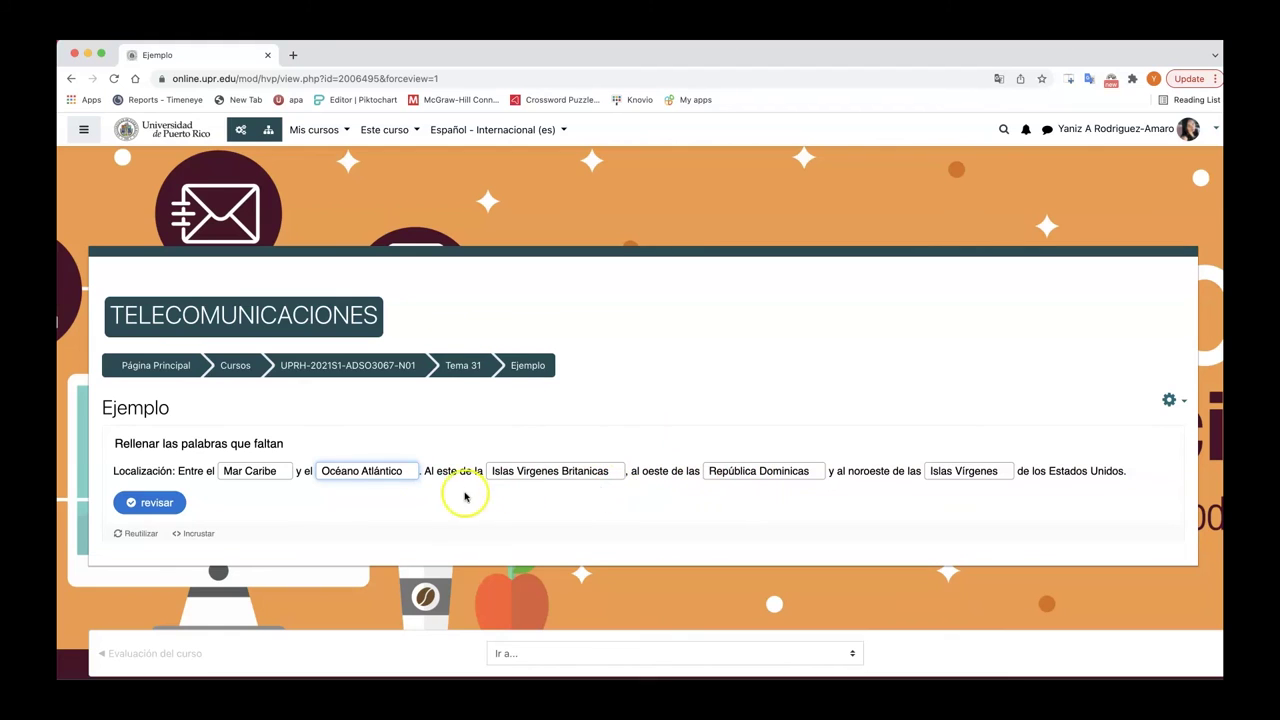
click(340, 470)
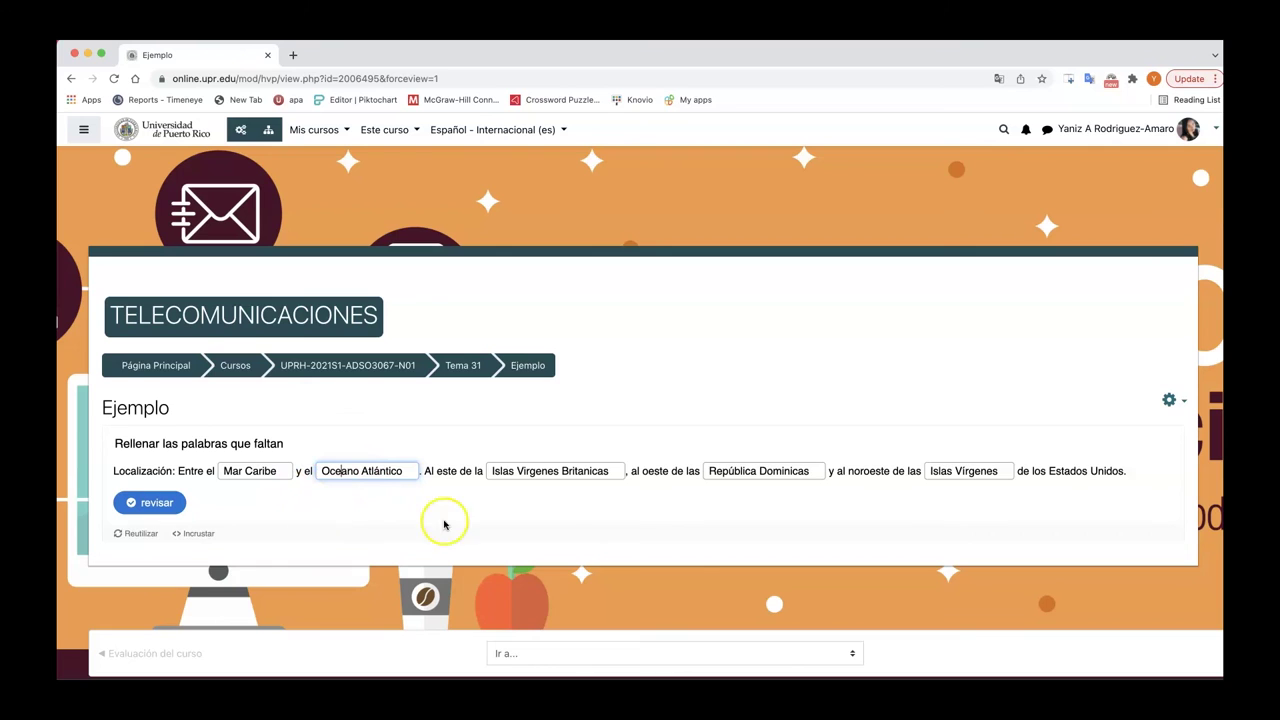
- Check the submitted answers against the displayed solution and restart the exercise for another attempt
click(158, 503)
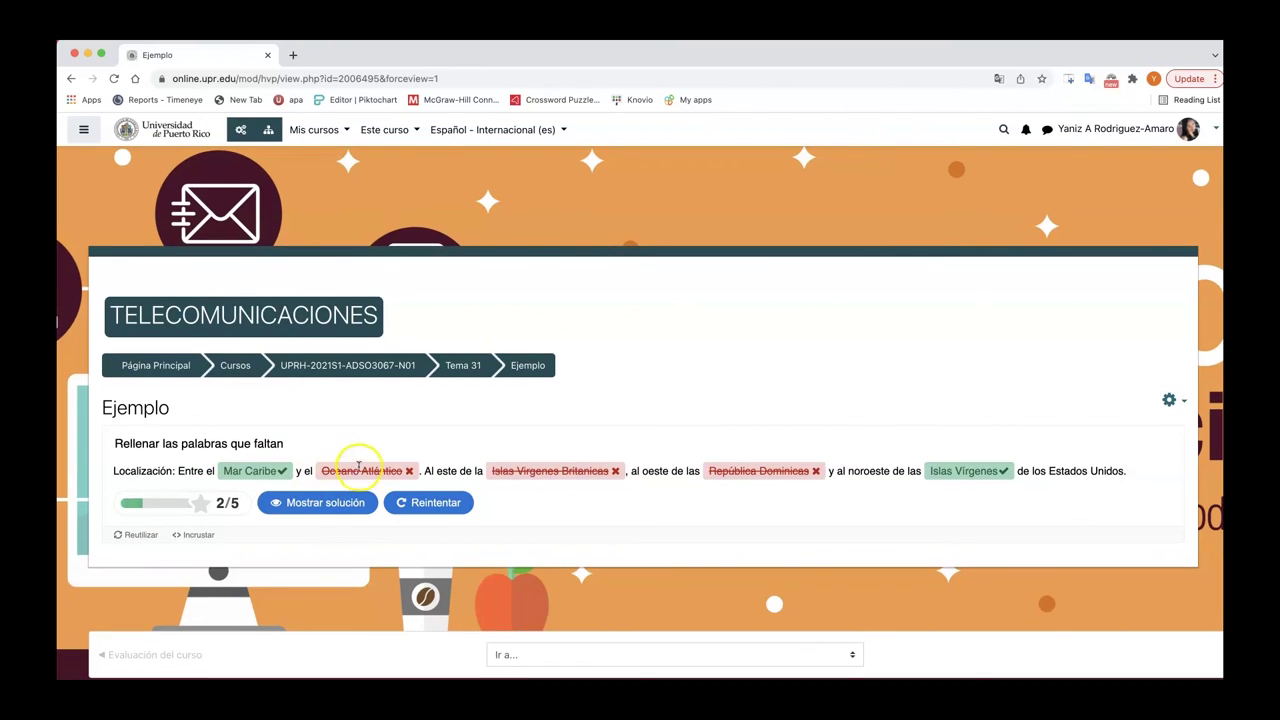
click(308, 501)
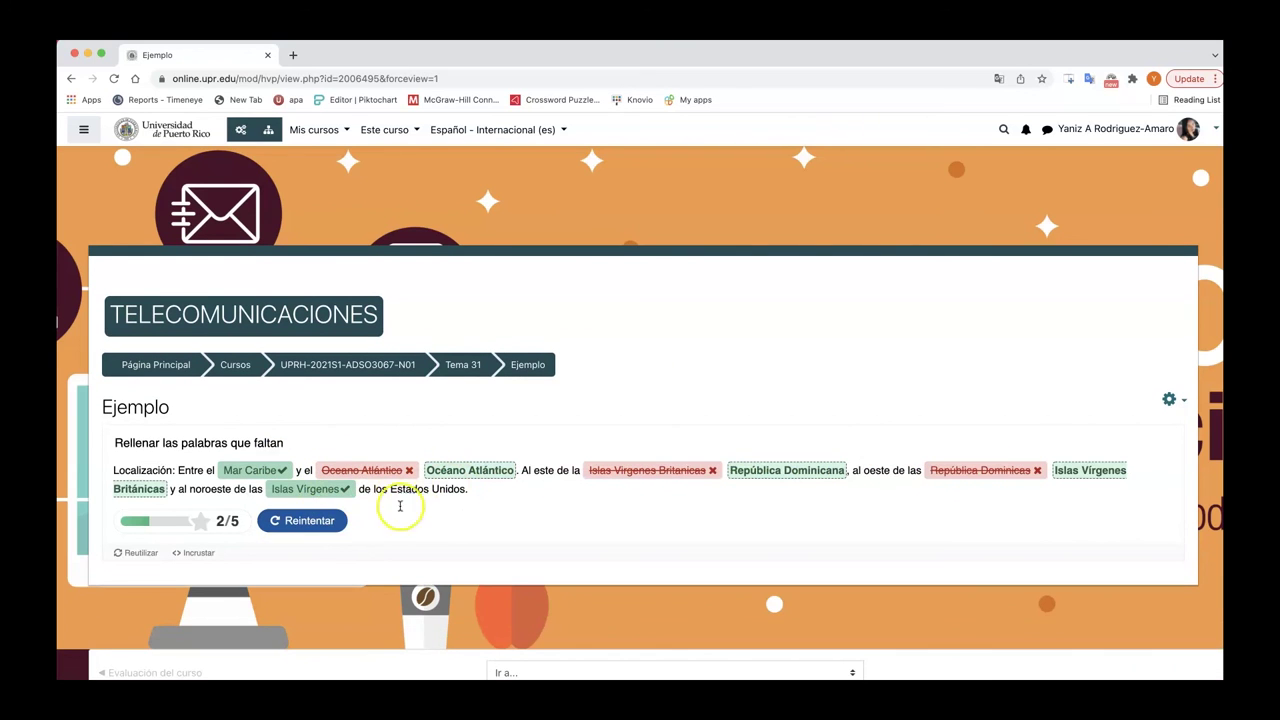
click(331, 529)
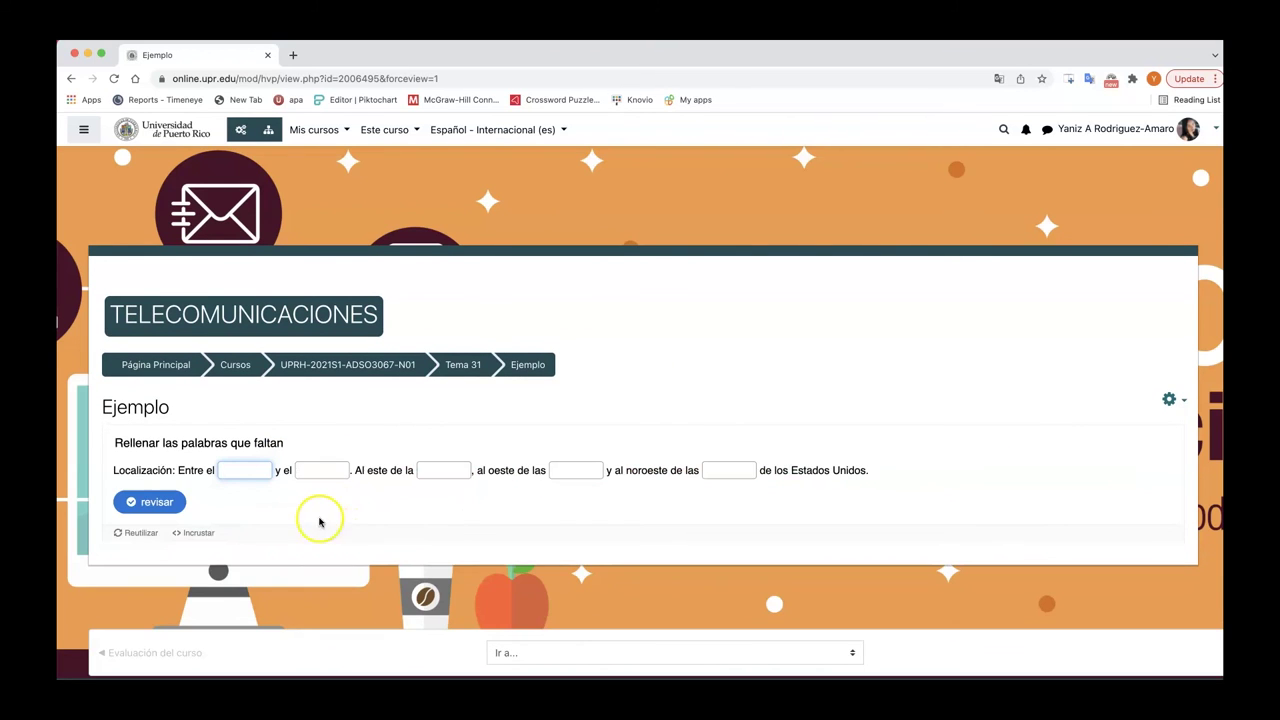